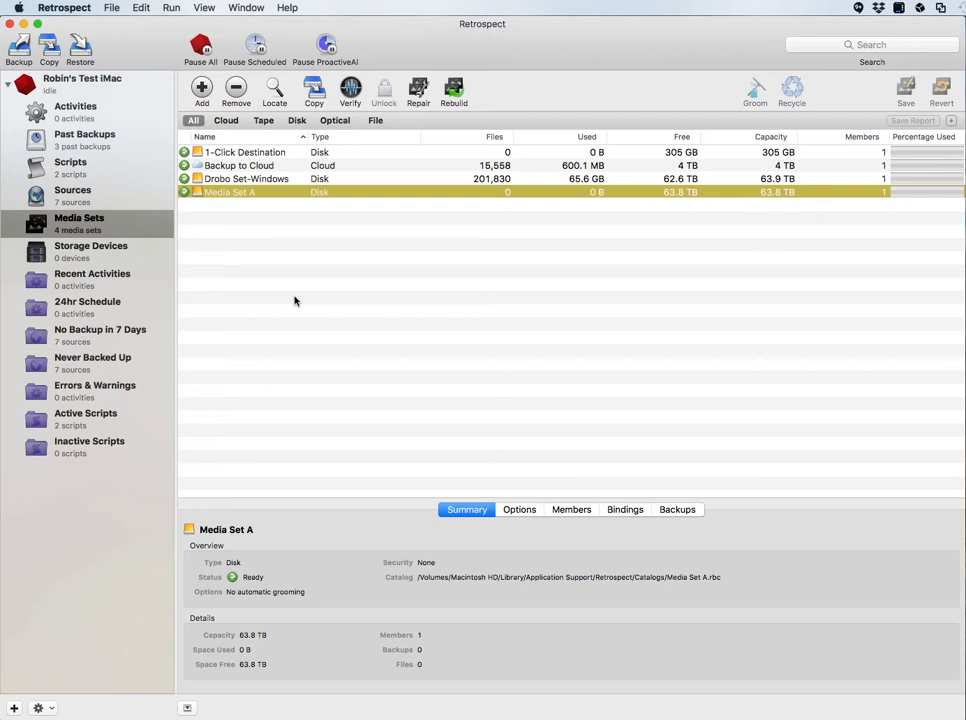
# - Create a Cloud media set named "My large cloud set" with media set security left at None
pyautogui.click(62, 224)
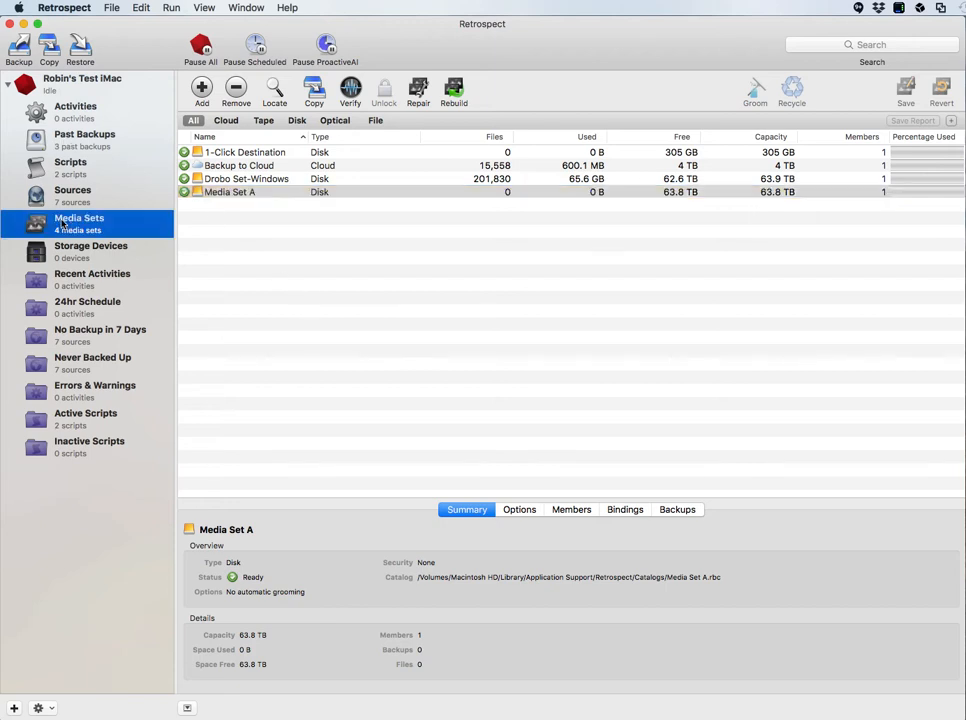
pyautogui.click(202, 88)
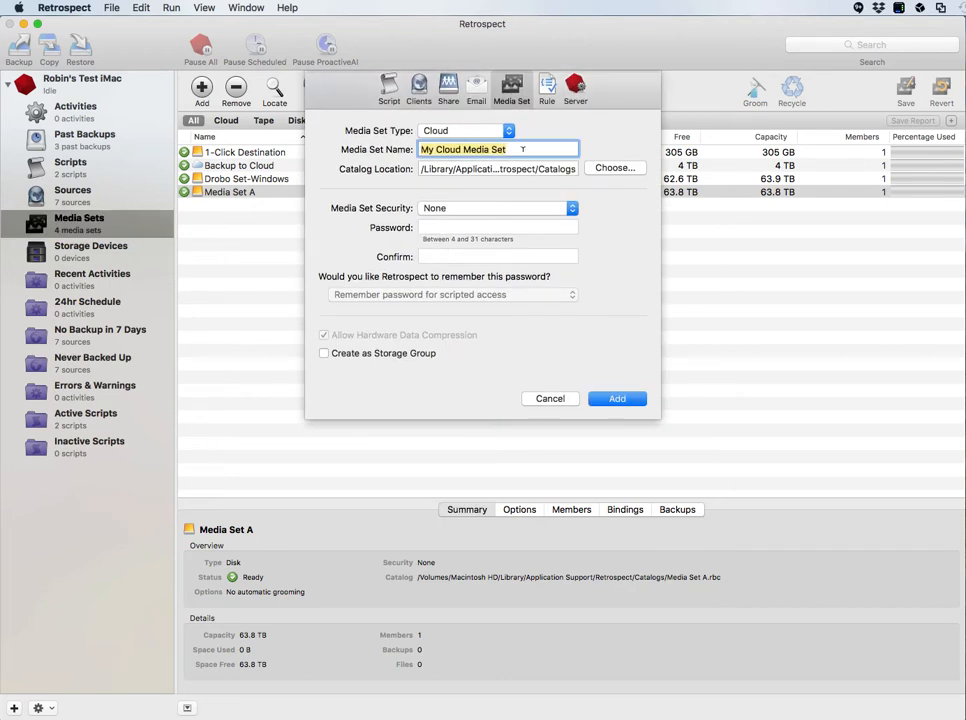
pyautogui.write('My')
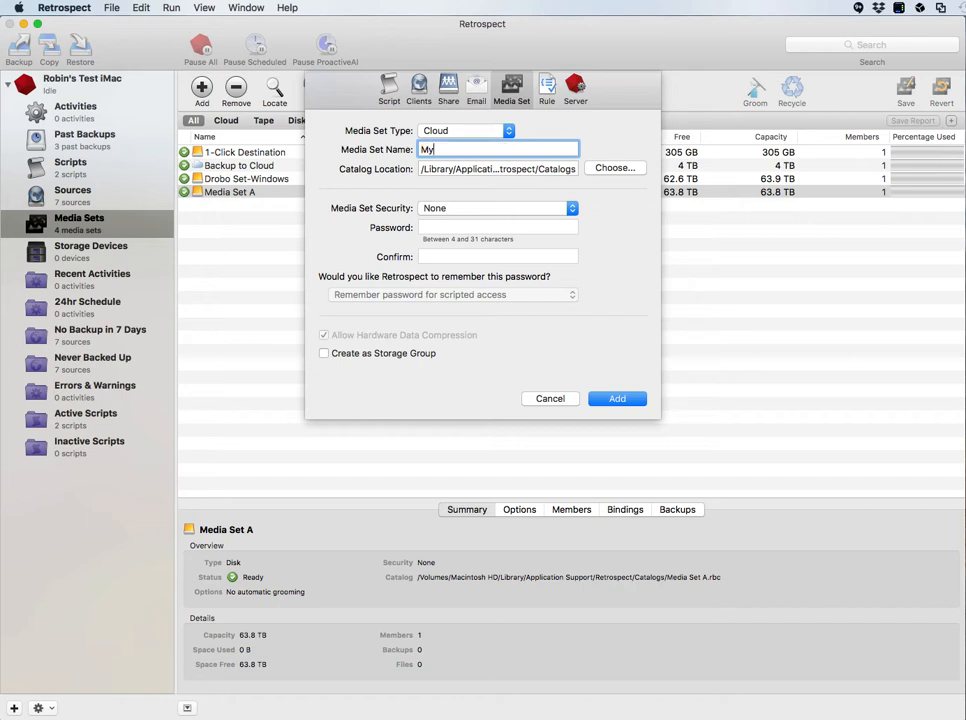
pyautogui.write(' large cloud set')
pyautogui.click(513, 208)
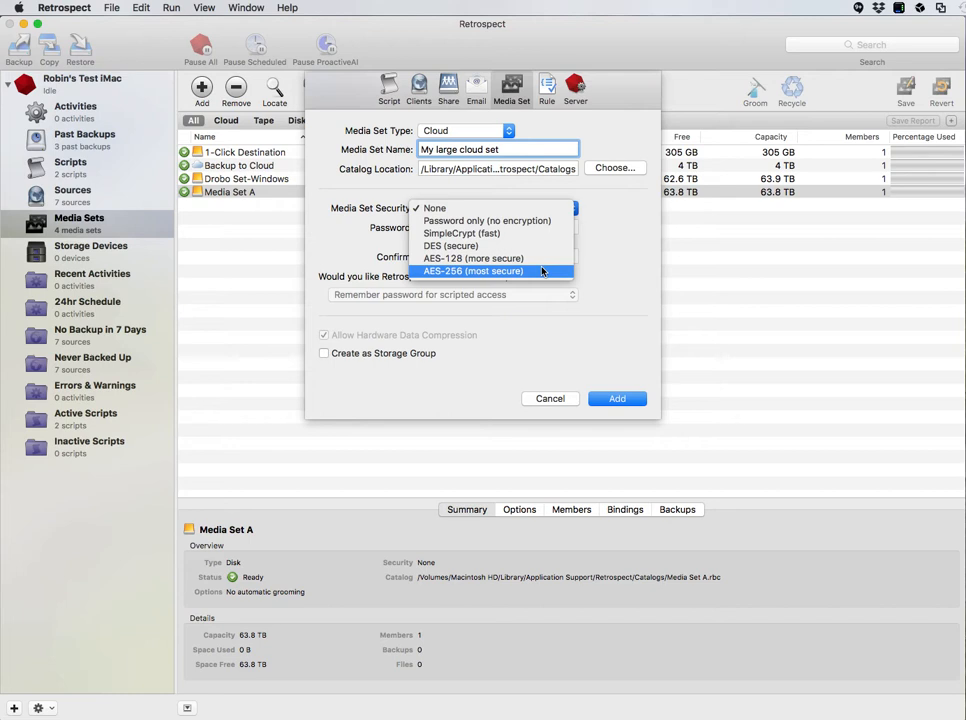
pyautogui.click(641, 280)
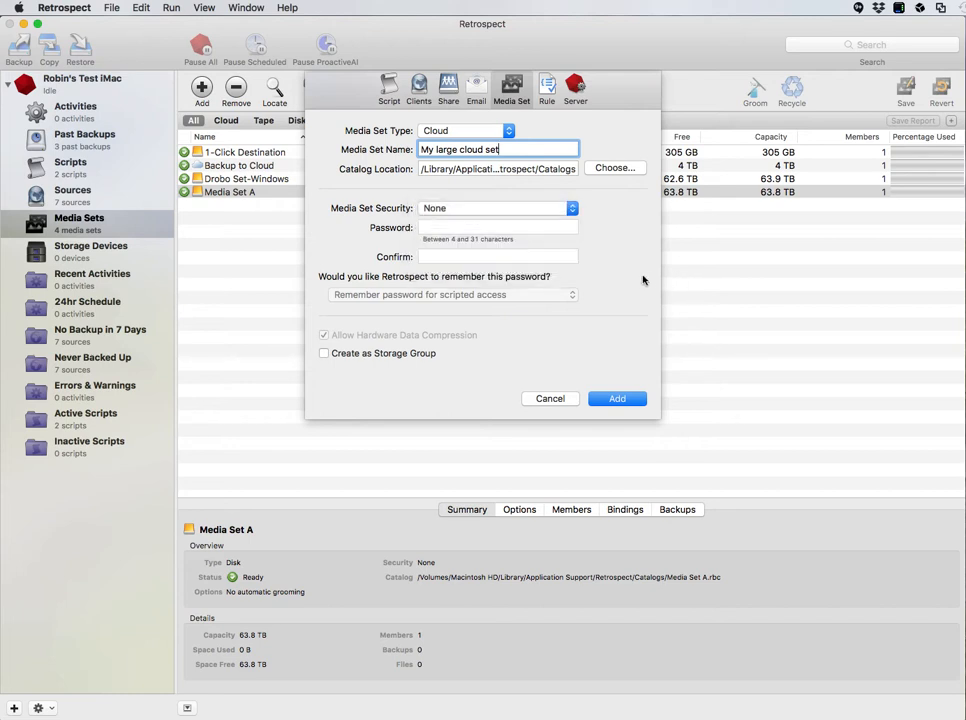
pyautogui.click(612, 398)
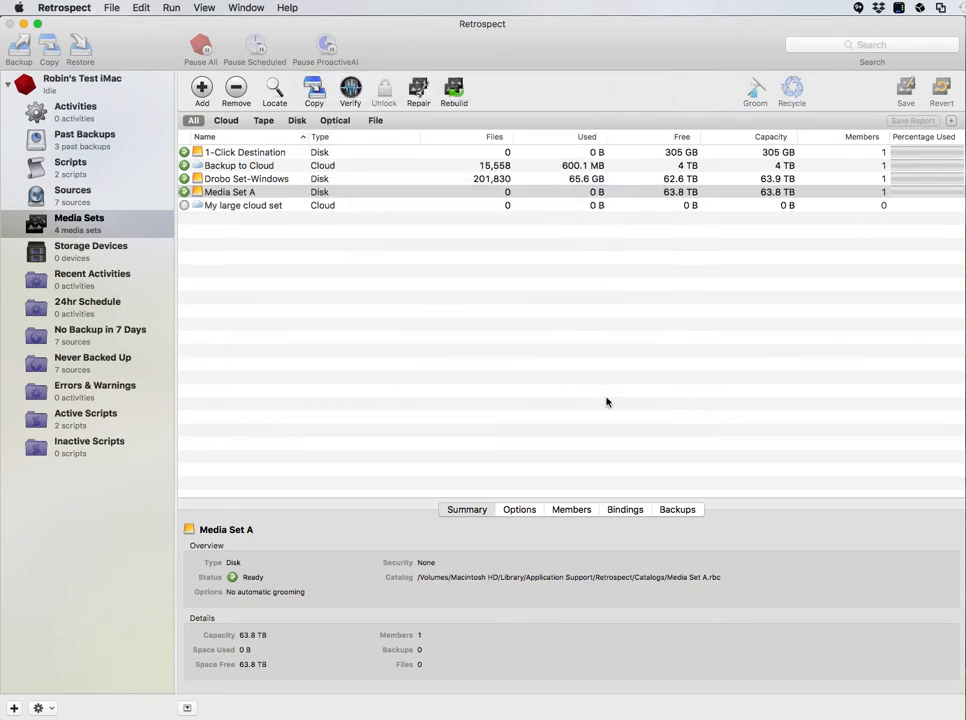
# - Add a Local Storage member on the backup volume to the new media set, using at most 4096 GB
pyautogui.click(428, 92)
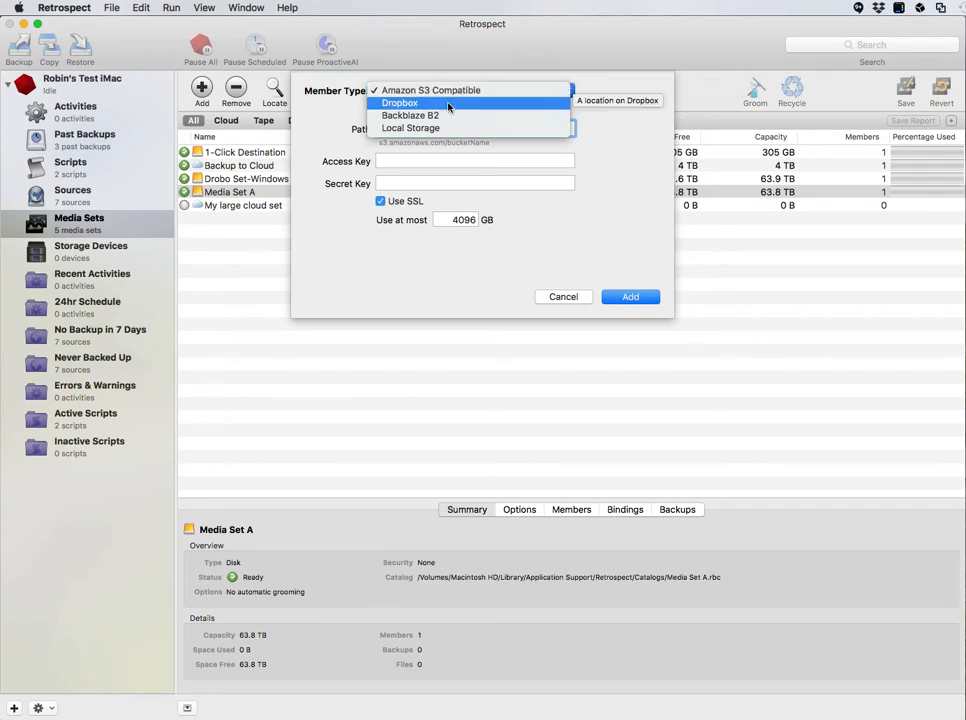
pyautogui.click(456, 129)
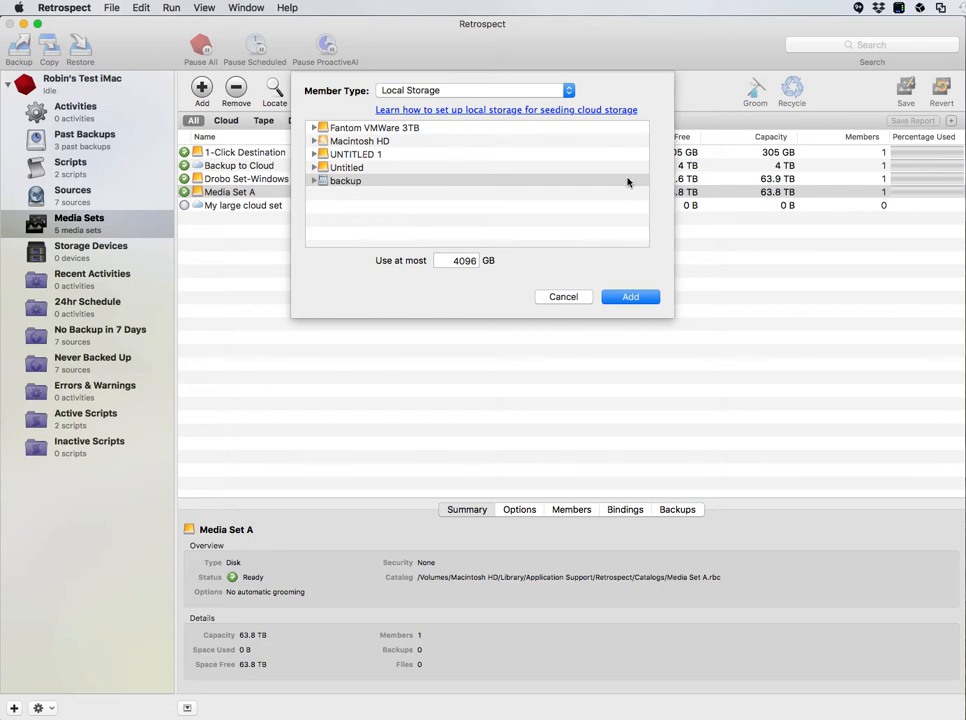
pyautogui.click(611, 183)
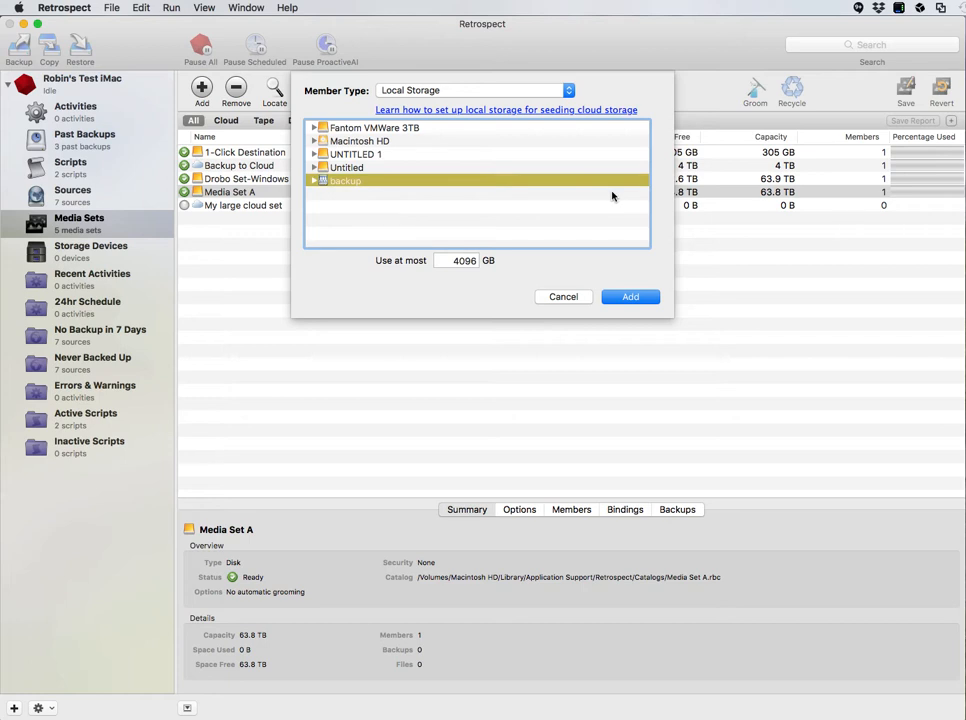
pyautogui.click(646, 302)
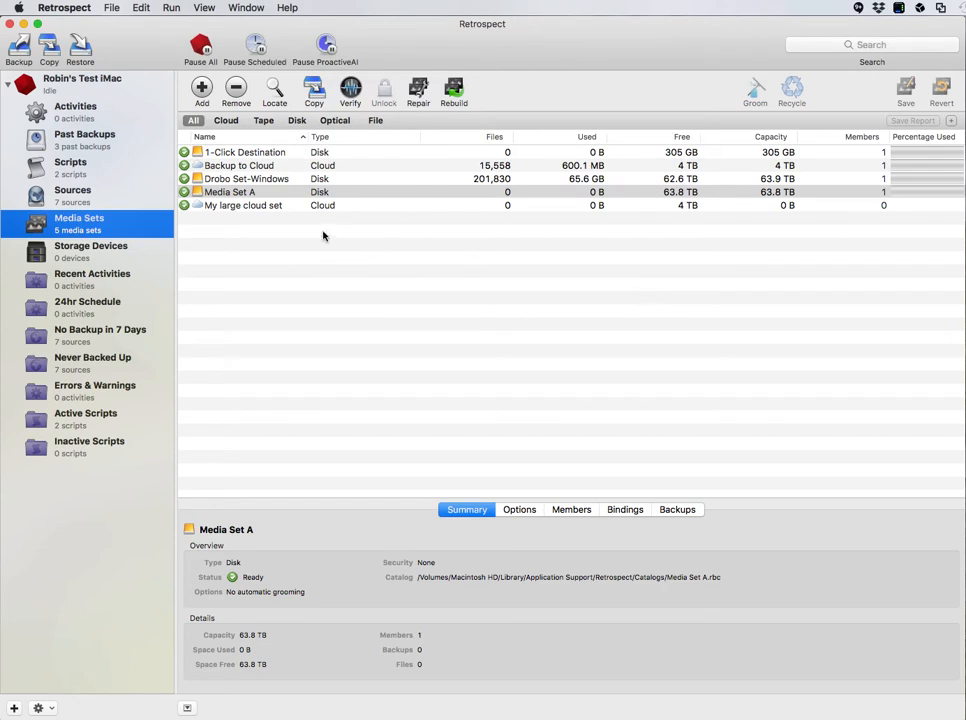
# - Examine the summary of My large cloud set and the location of its member
pyautogui.click(262, 206)
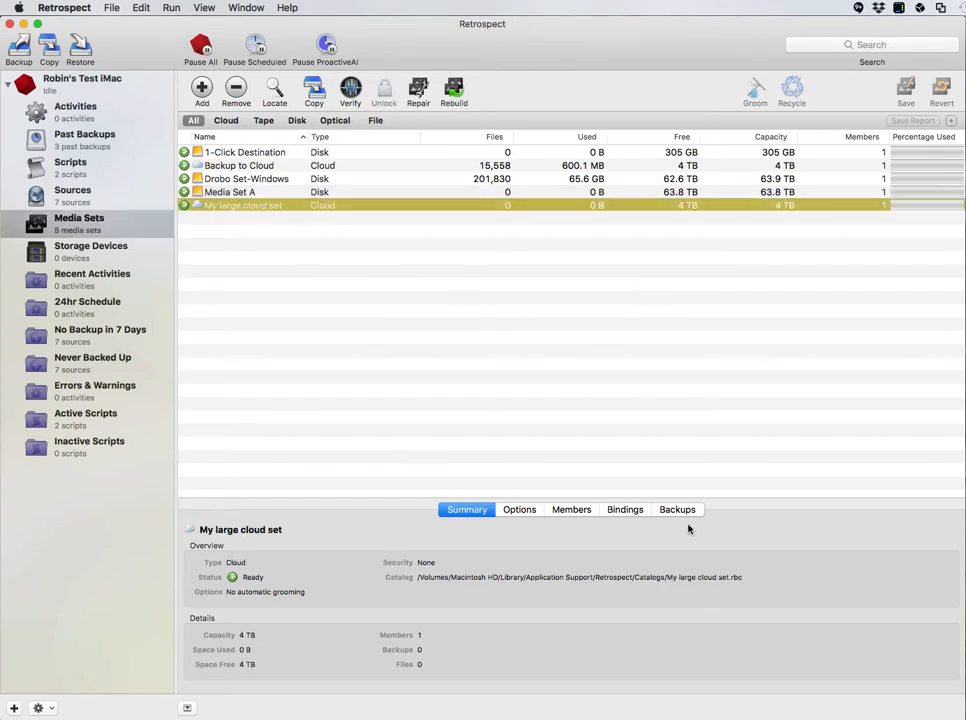
pyautogui.click(241, 192)
pyautogui.click(268, 207)
pyautogui.click(571, 511)
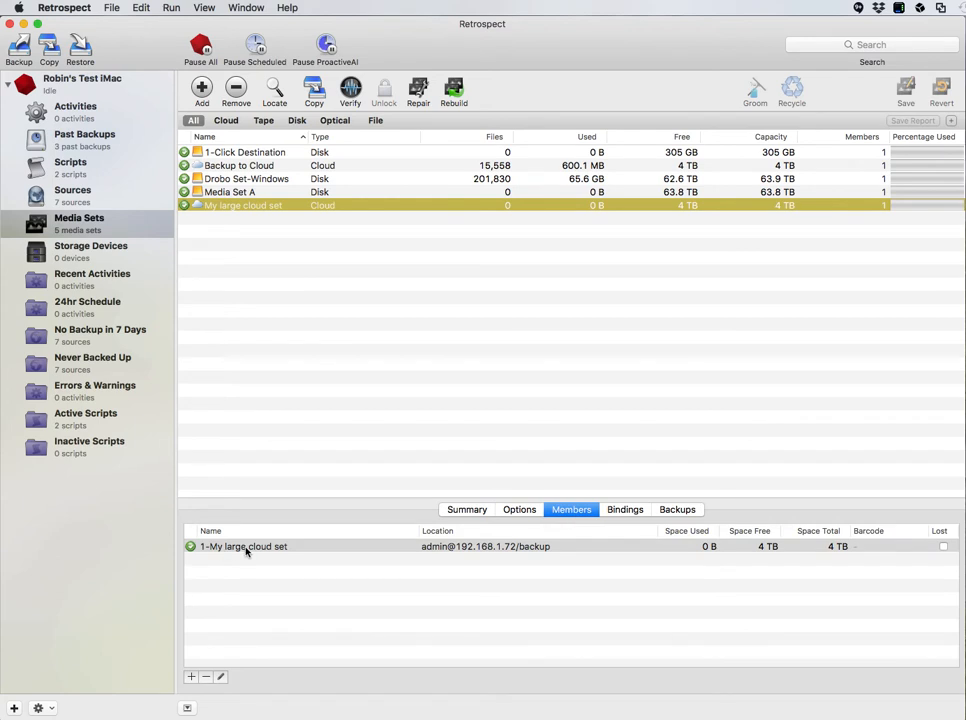
pyautogui.click(455, 548)
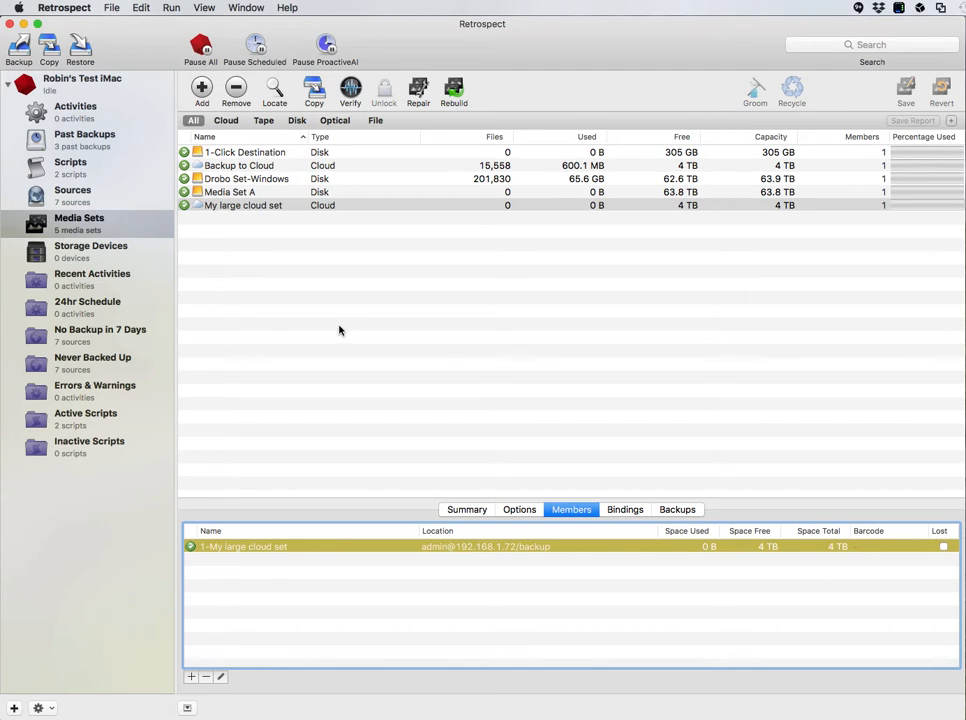
pyautogui.click(301, 206)
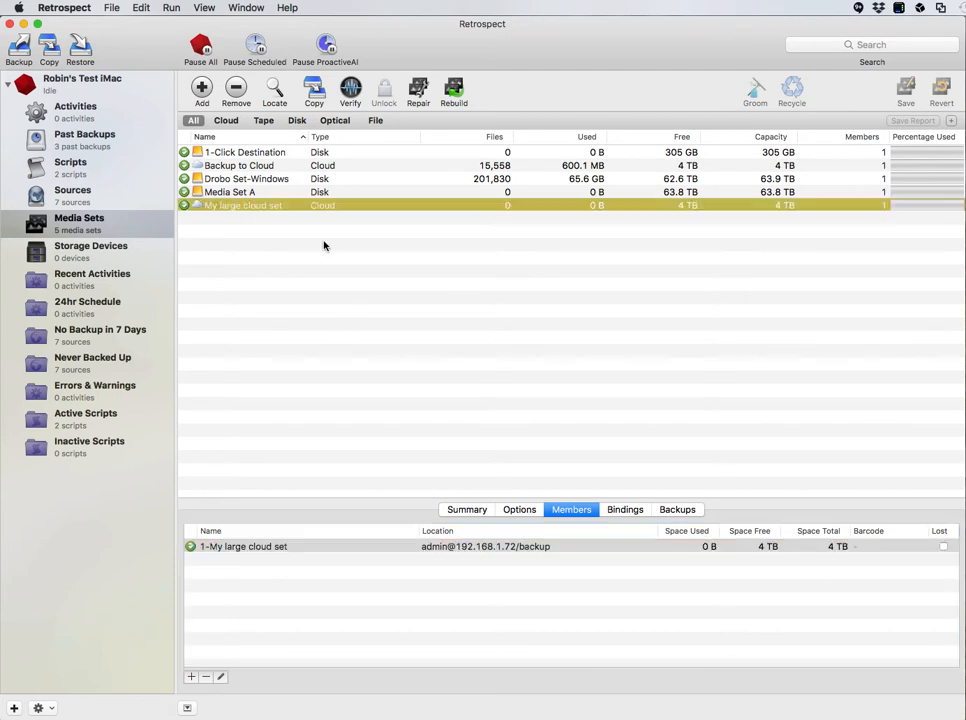
pyautogui.click(580, 547)
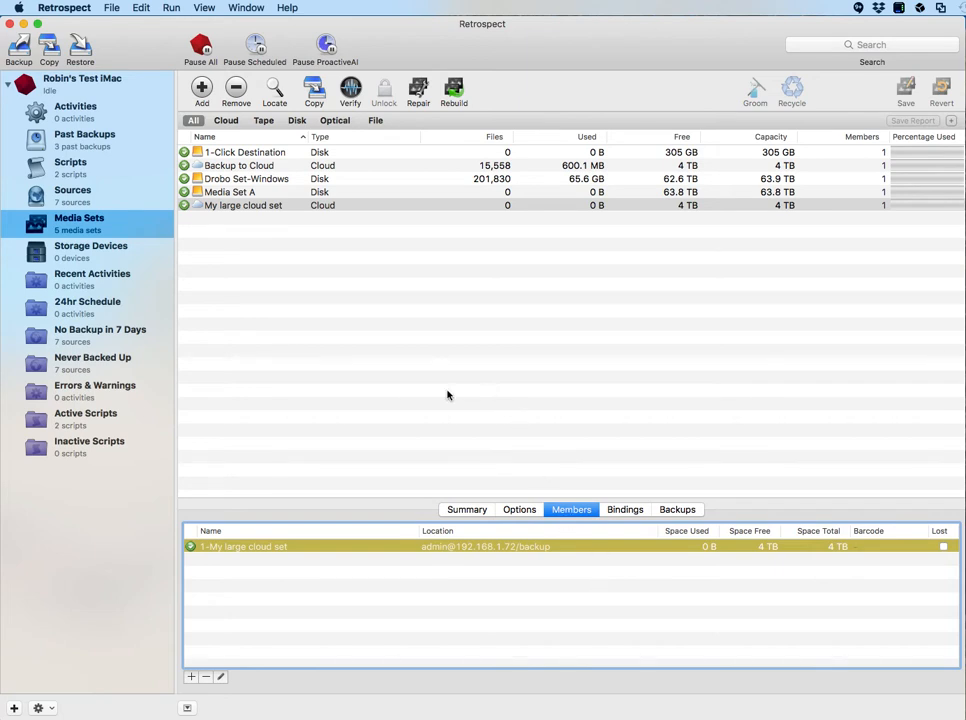
pyautogui.click(260, 206)
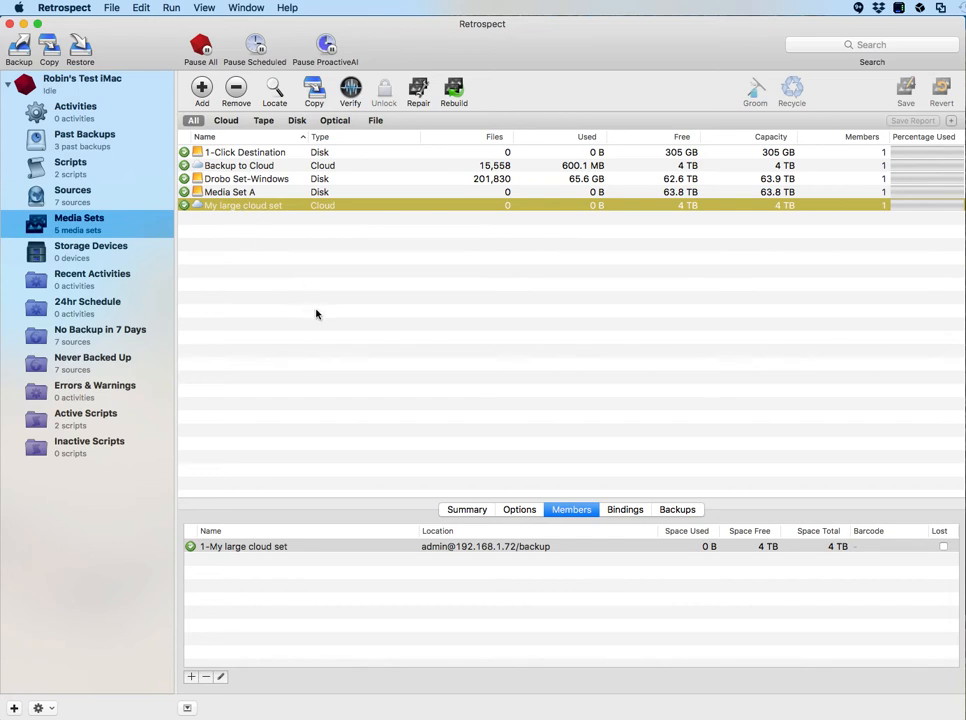
pyautogui.click(354, 576)
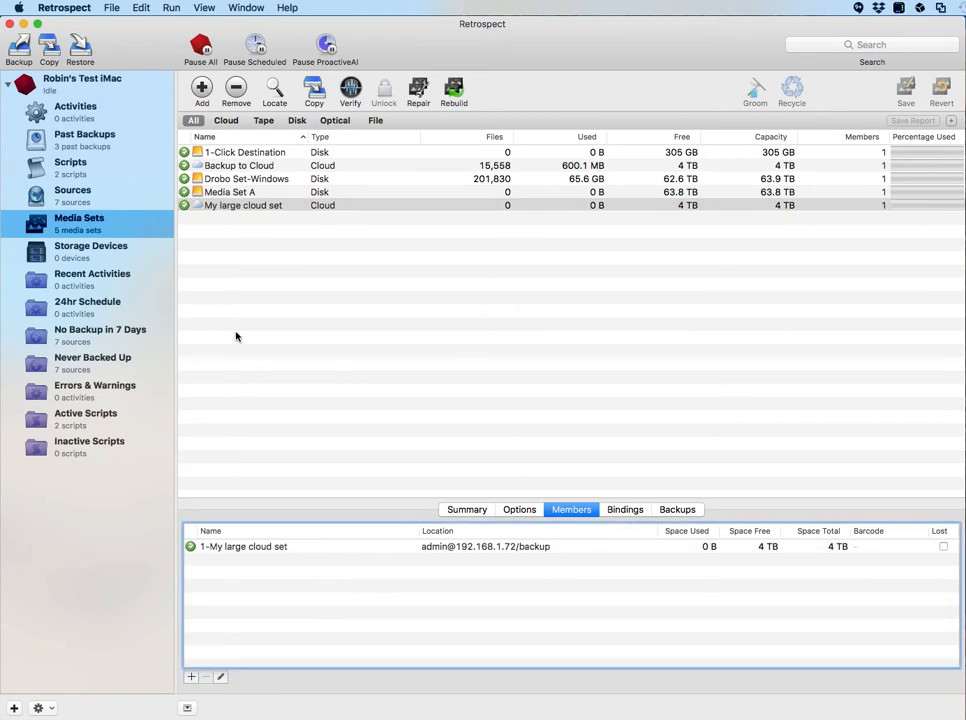
pyautogui.click(103, 214)
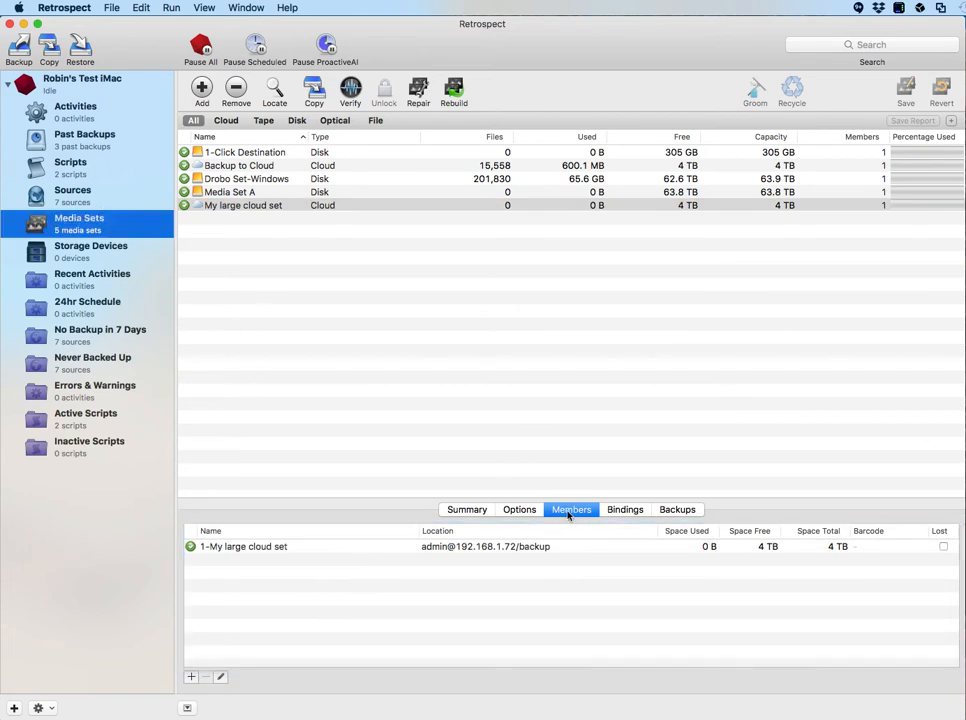
# - Edit the member of My large cloud set, changing its type to Amazon S3 Compatible with path s3.amazonaws.com/rs-eu-support-demo
pyautogui.click(249, 548)
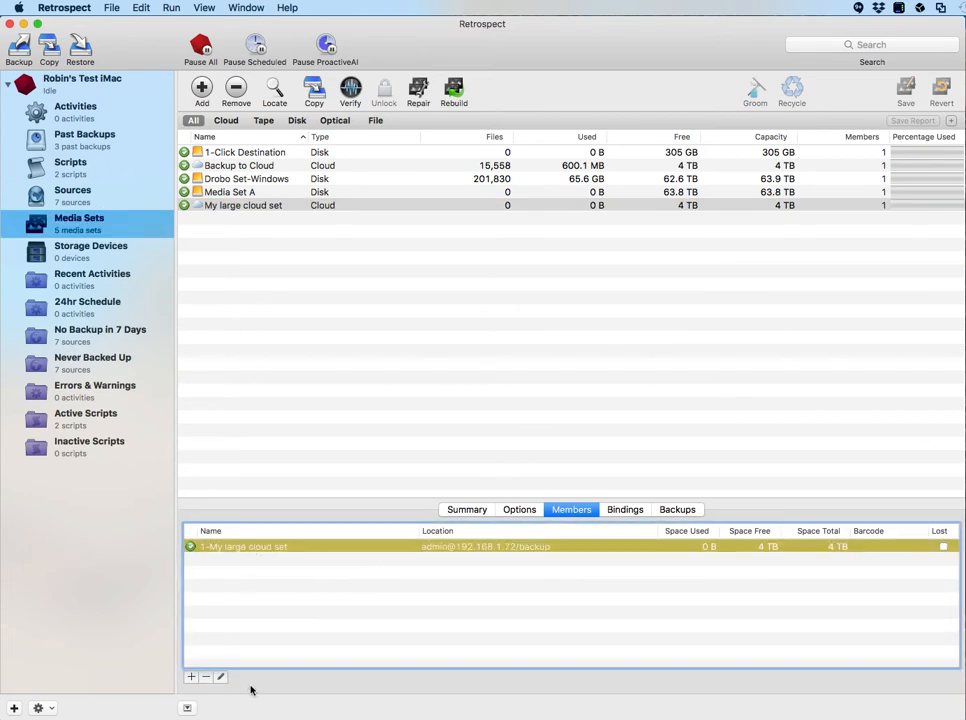
pyautogui.click(221, 678)
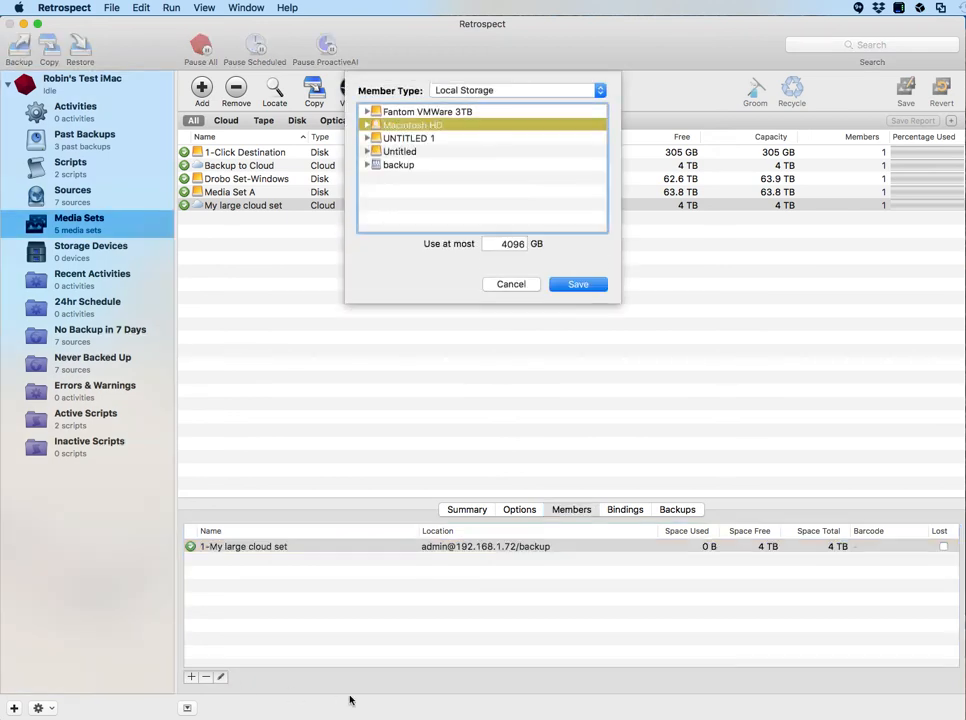
pyautogui.click(483, 91)
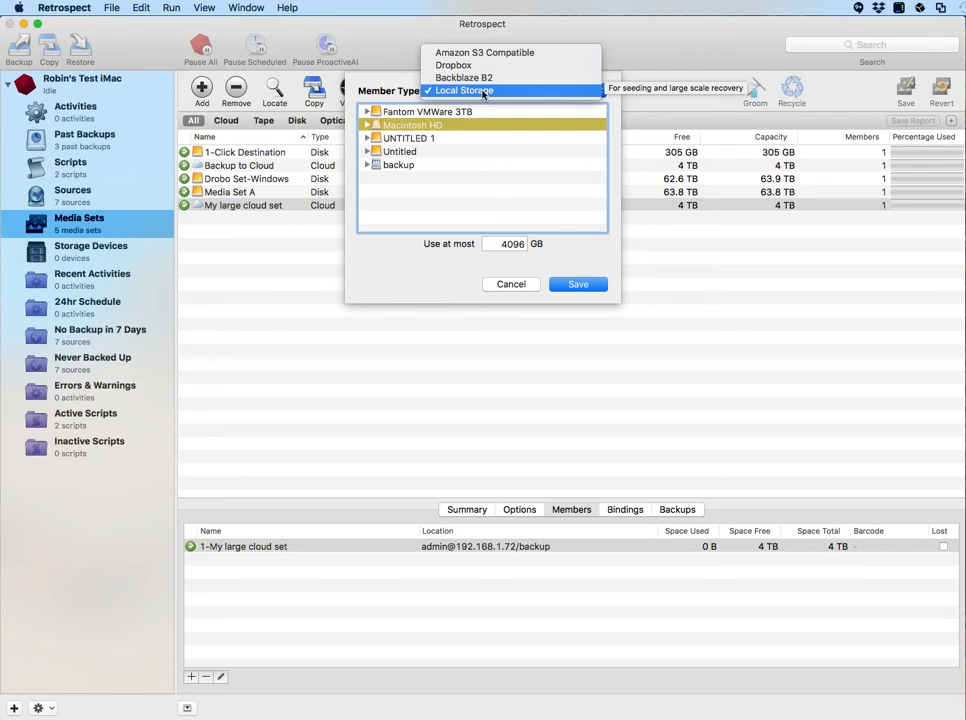
pyautogui.click(484, 53)
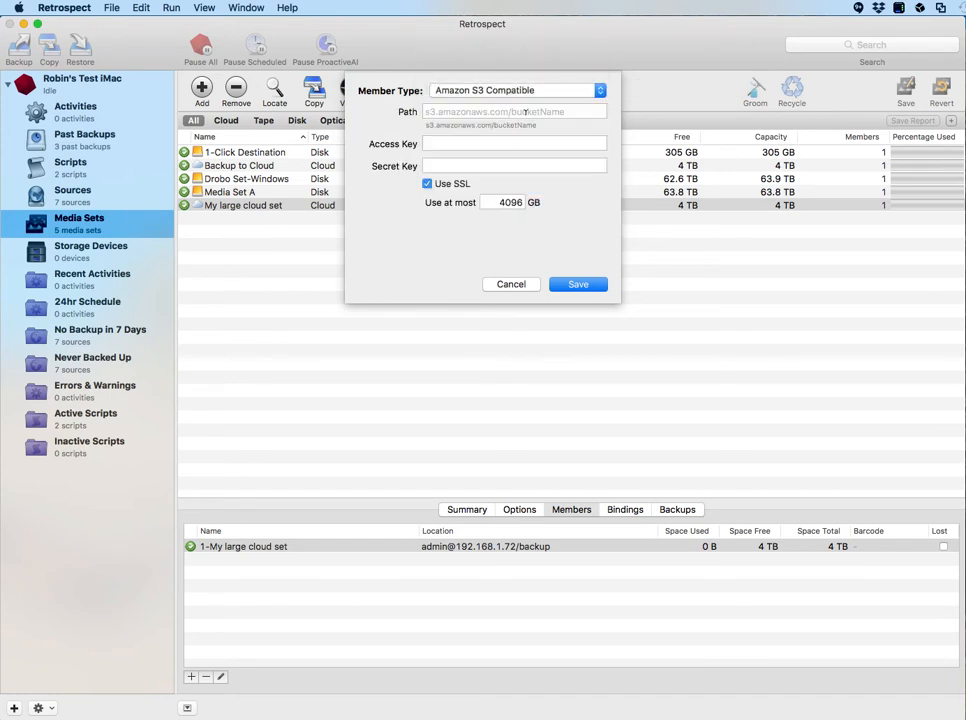
pyautogui.press('super+Tab')
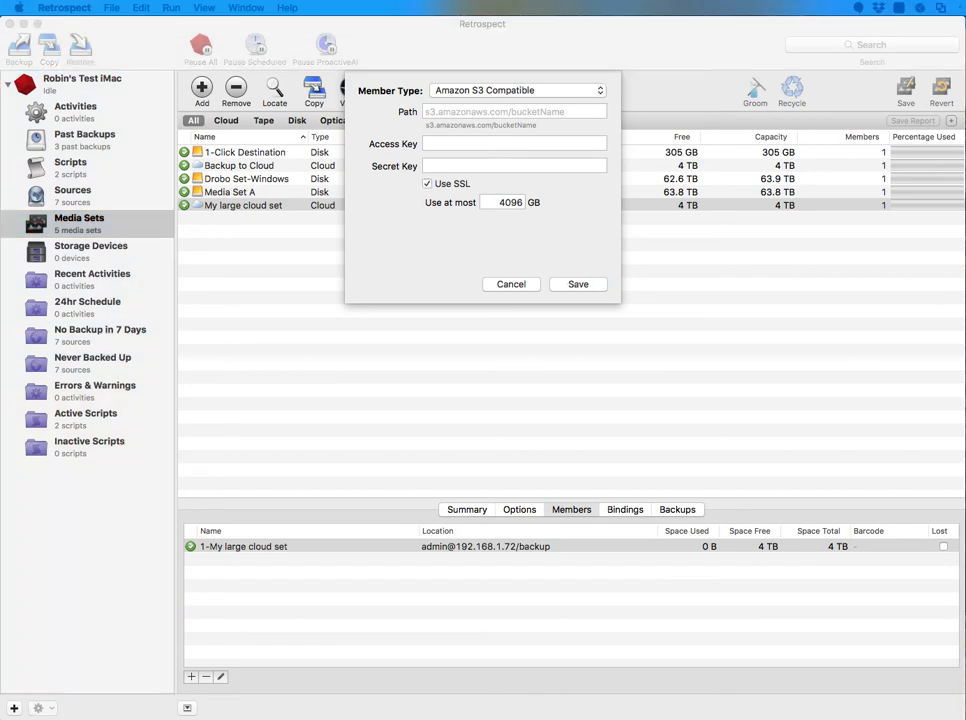
pyautogui.click(578, 116)
pyautogui.write('s3.amazonaws.com/rs-eu-support-demo')
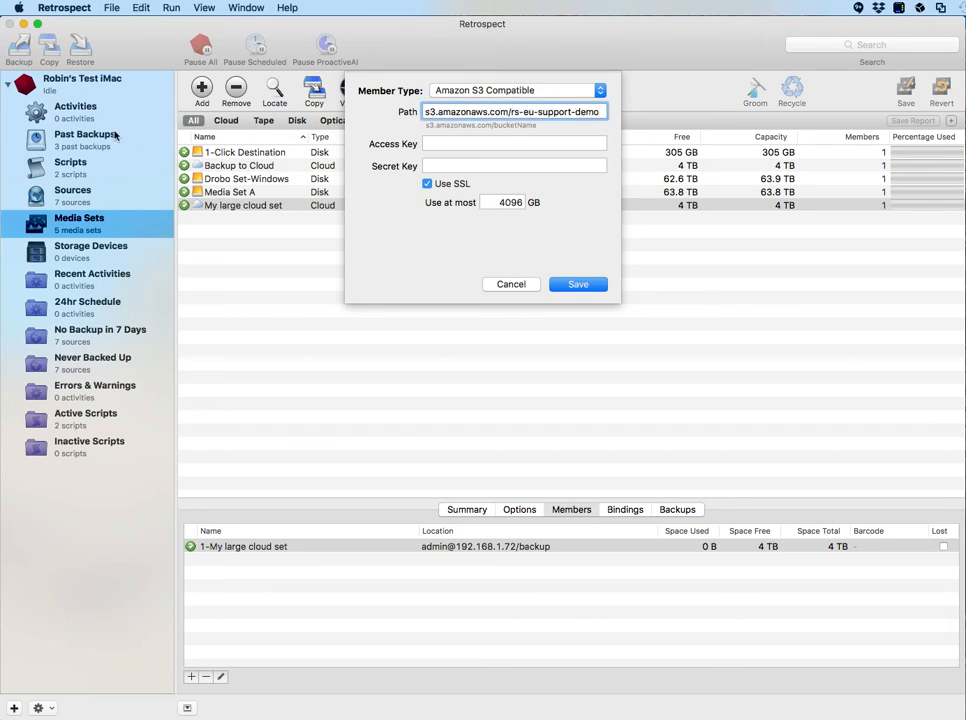
# - Paste the S3 access key and secret key into the member settings, save them, and review the saved settings without changes
pyautogui.press('super+Tab')
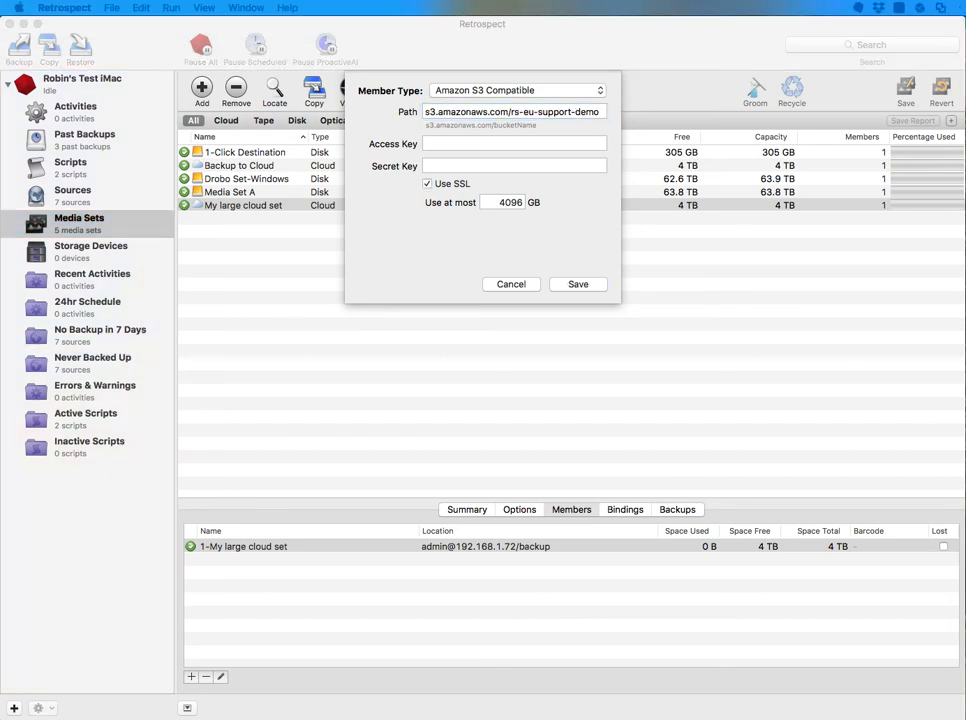
pyautogui.click(485, 144)
pyautogui.press('super+v')
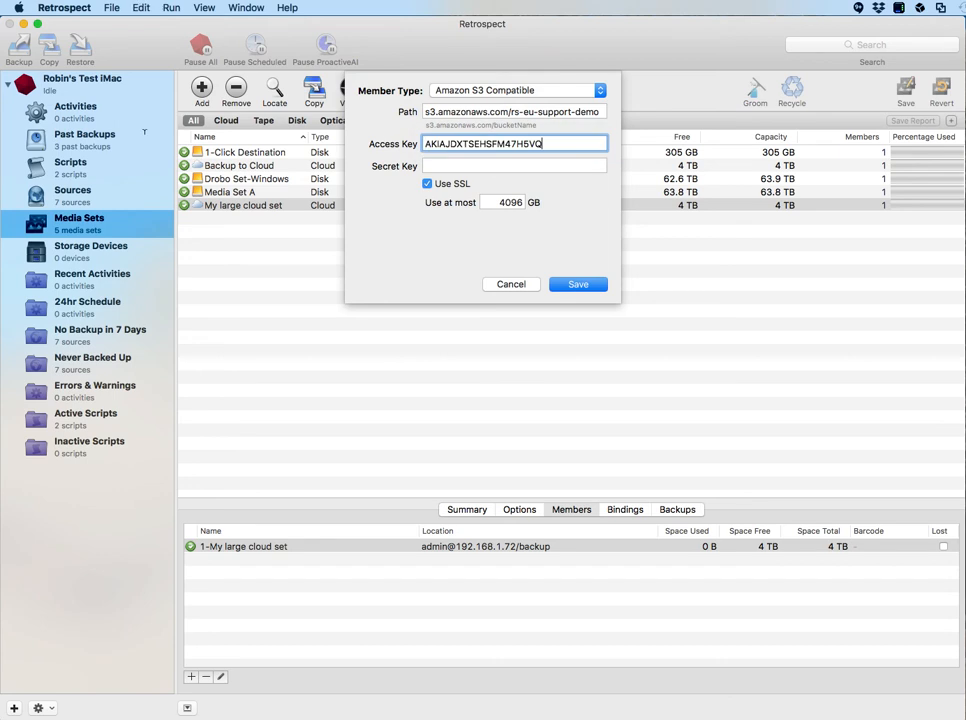
pyautogui.press('super+Tab')
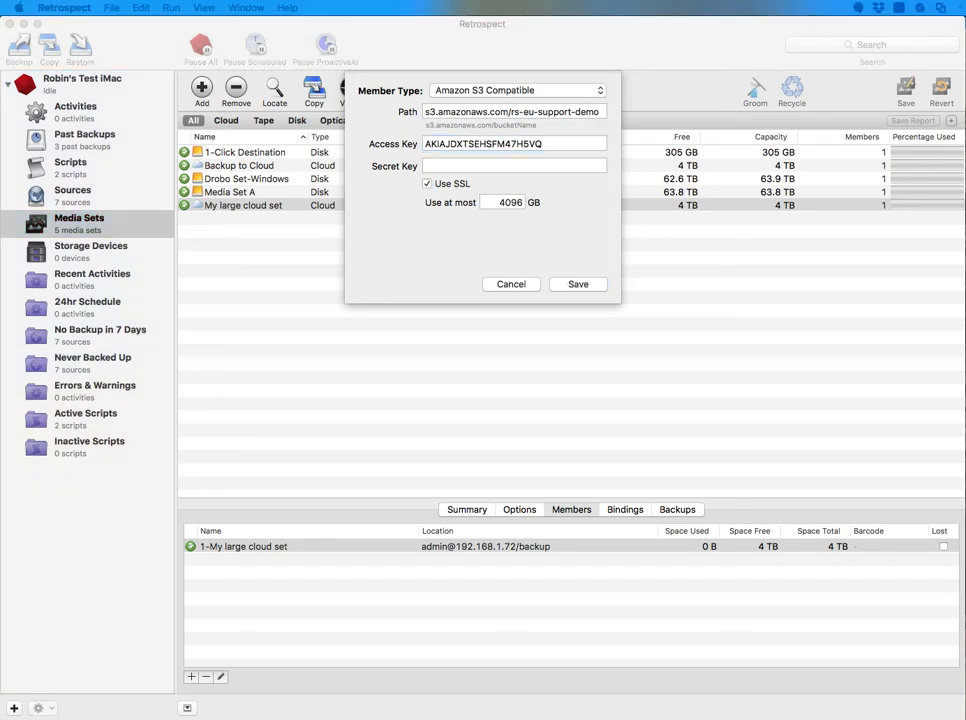
pyautogui.press('super+Tab')
pyautogui.click(498, 166)
pyautogui.press('super+v')
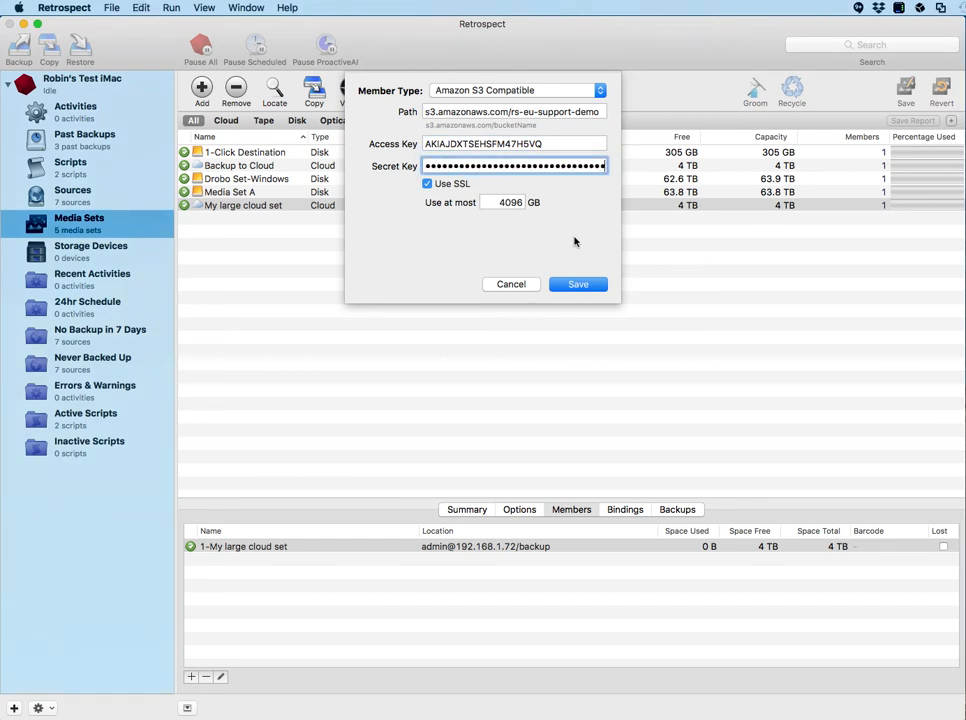
pyautogui.click(588, 287)
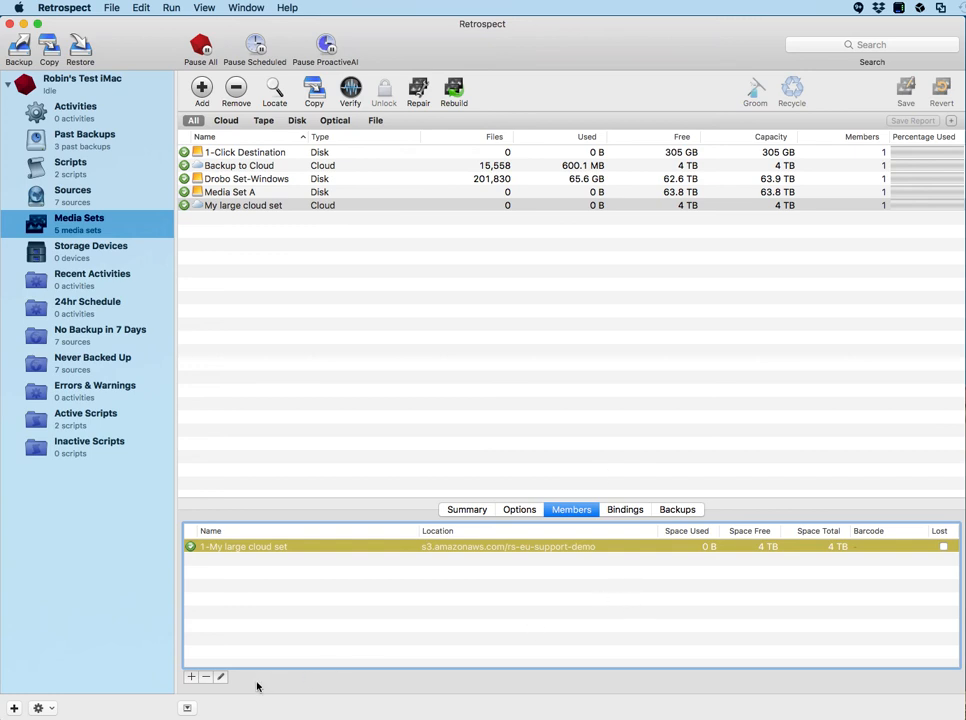
pyautogui.click(221, 677)
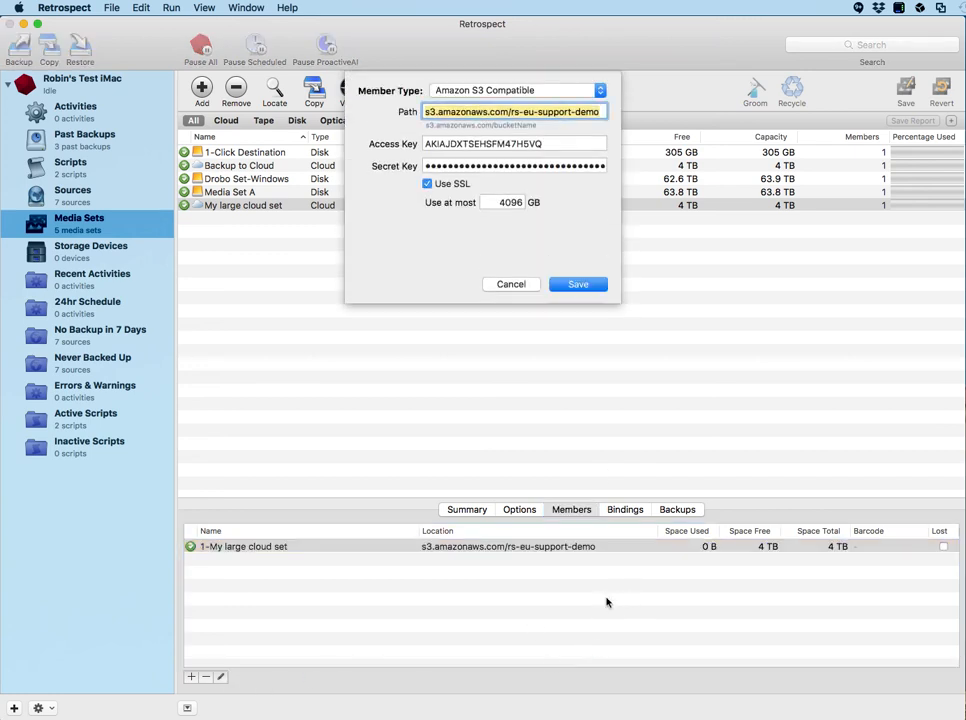
pyautogui.click(511, 286)
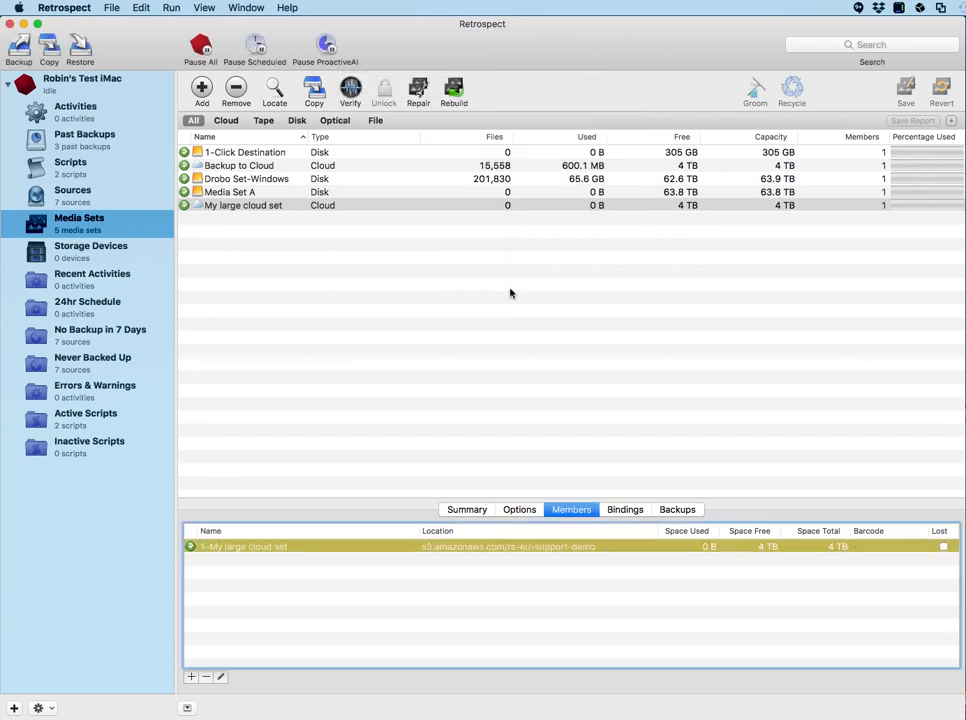